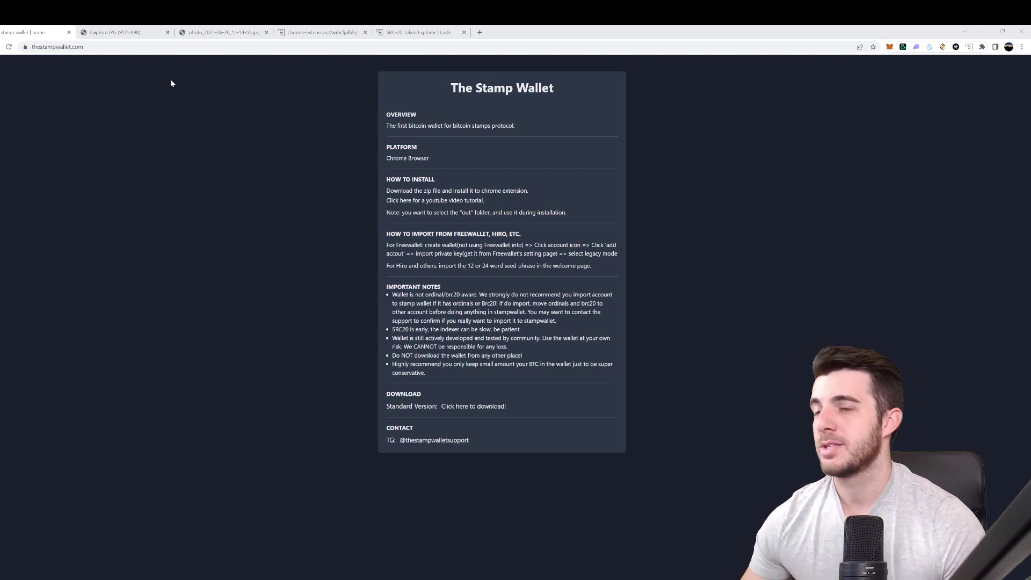
# Step: Close the Capture.JPG extensions screenshot tab so only the Stamp Wallet remains
pyautogui.hotkey('ctrl', 'Tab')
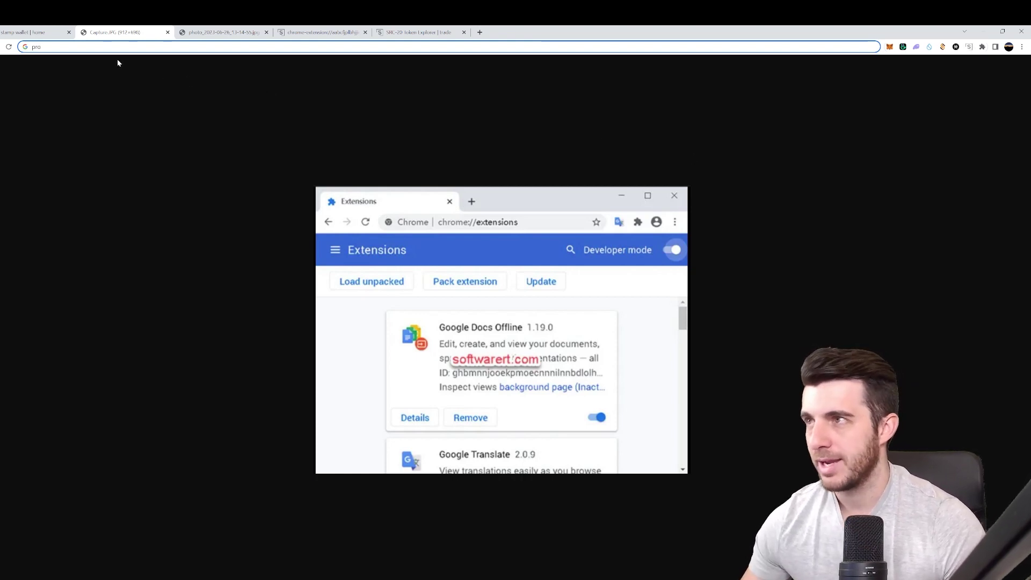
pyautogui.click(33, 33)
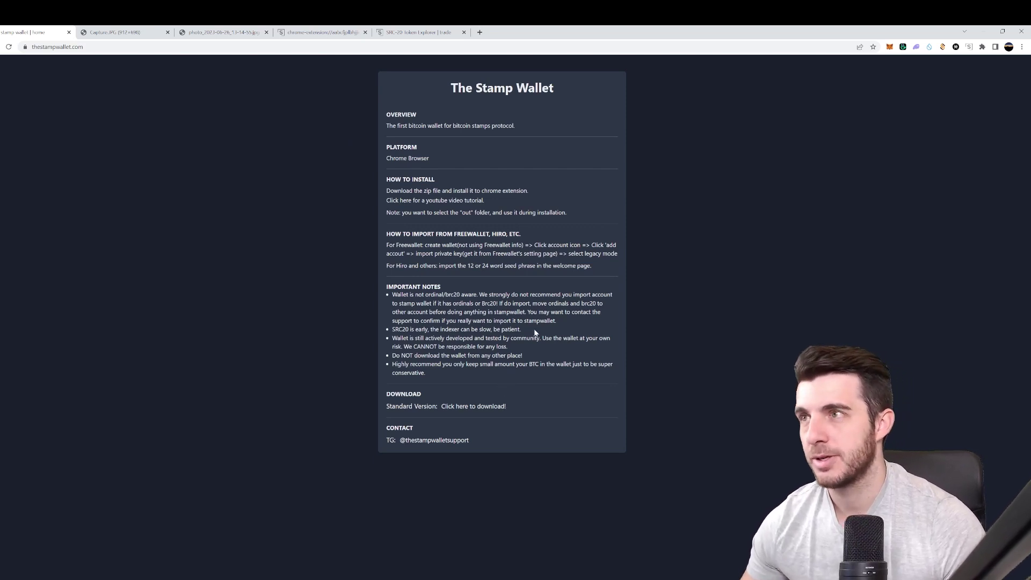
pyautogui.hotkey('ctrl', 'Tab')
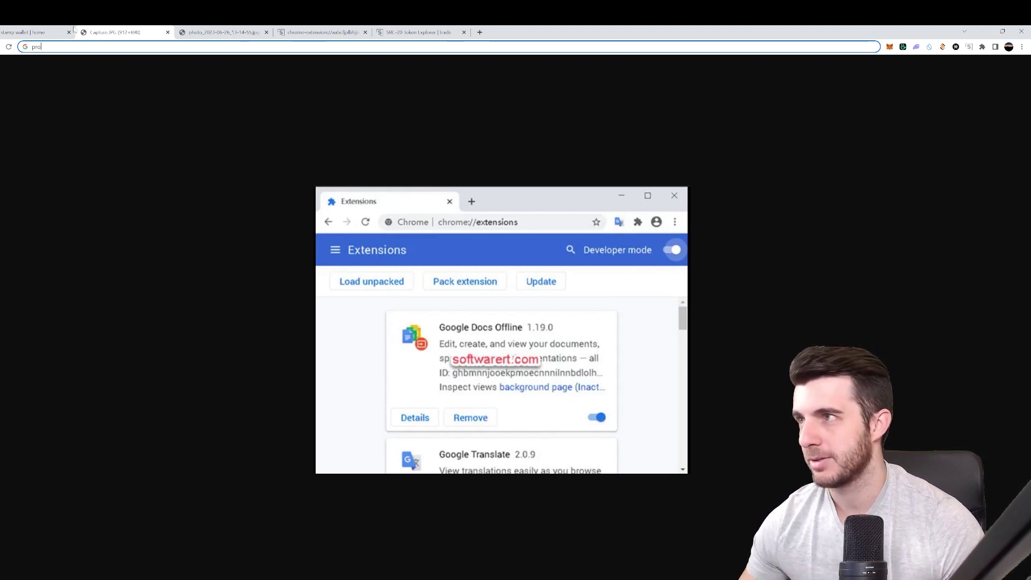
pyautogui.hotkey('ctrl', 'w')
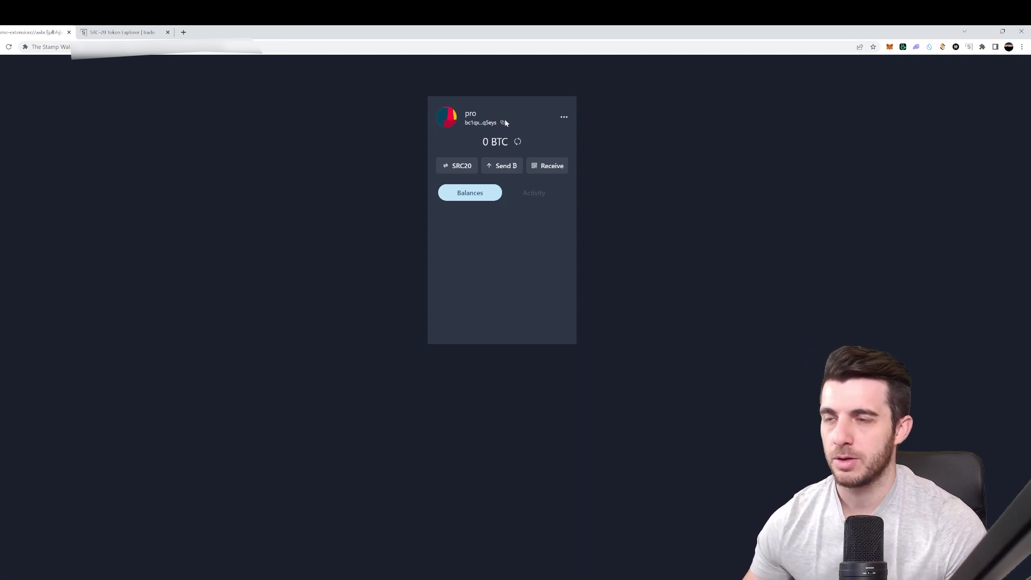
pyautogui.click(564, 119)
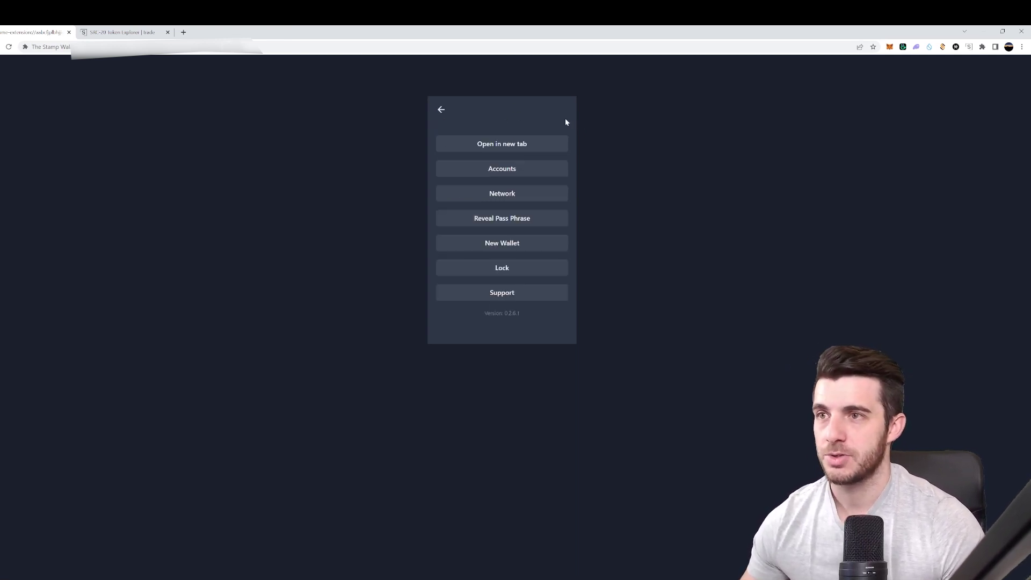
pyautogui.click(443, 110)
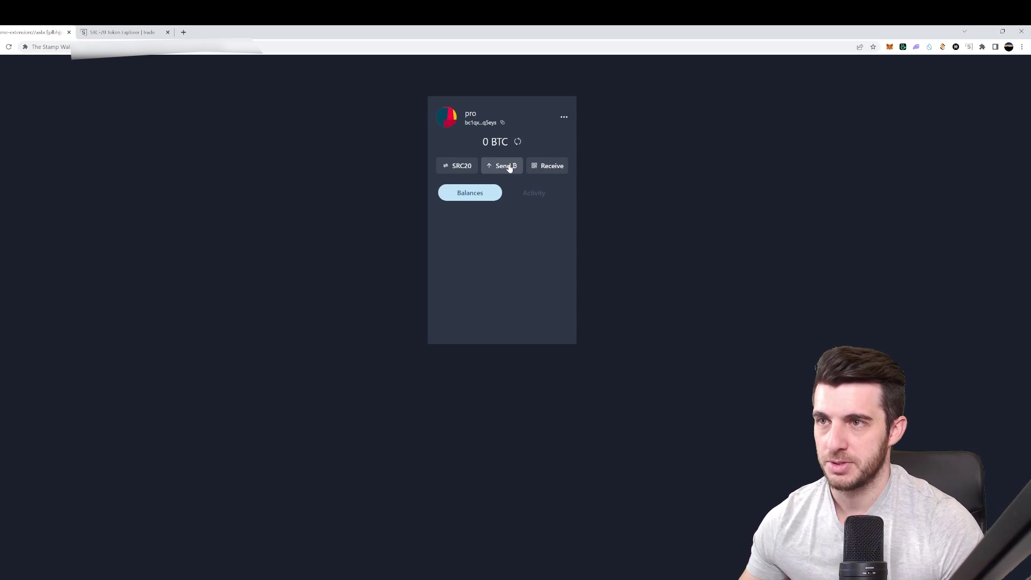
pyautogui.click(543, 166)
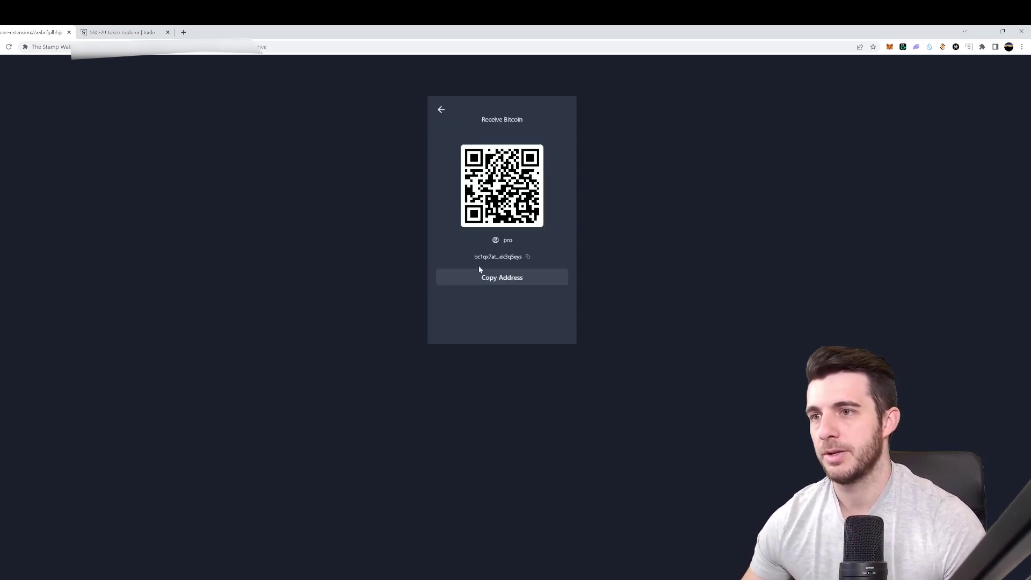
pyautogui.click(441, 112)
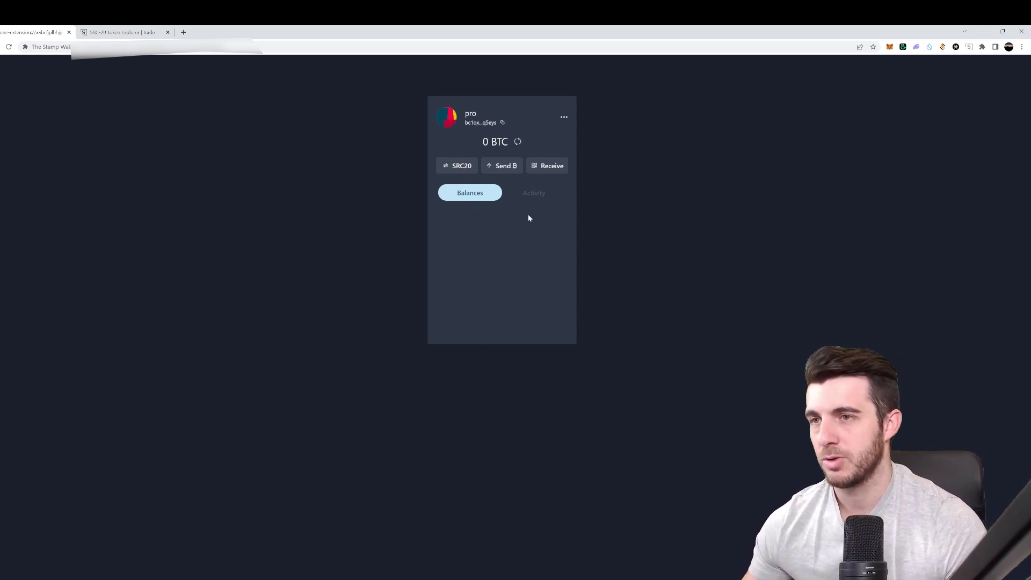
pyautogui.click(534, 195)
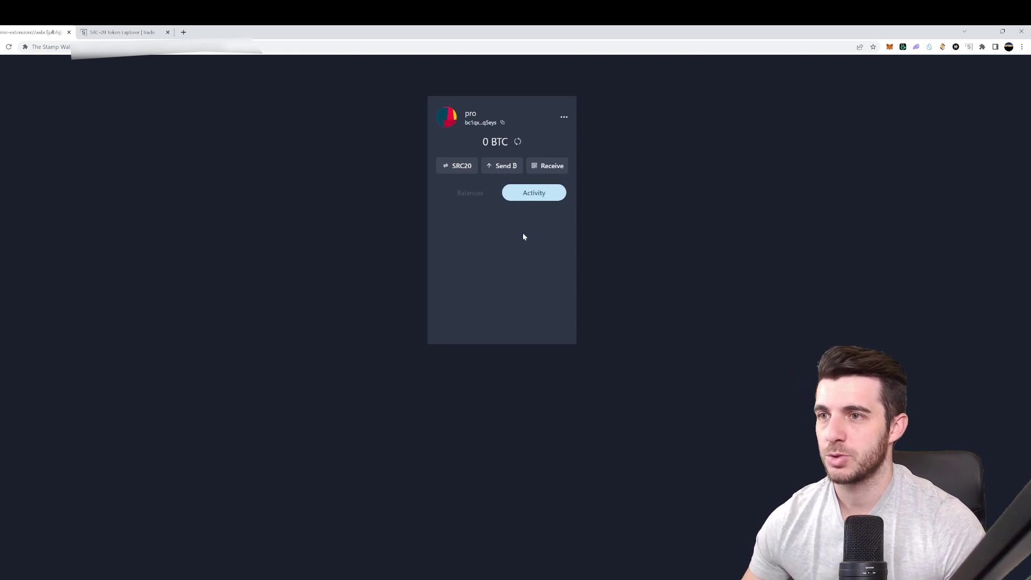
pyautogui.click(475, 196)
# Step: Open SRC20 and preview the Send, Mint and Deploy forms, returning to the actions list each time
pyautogui.click(459, 169)
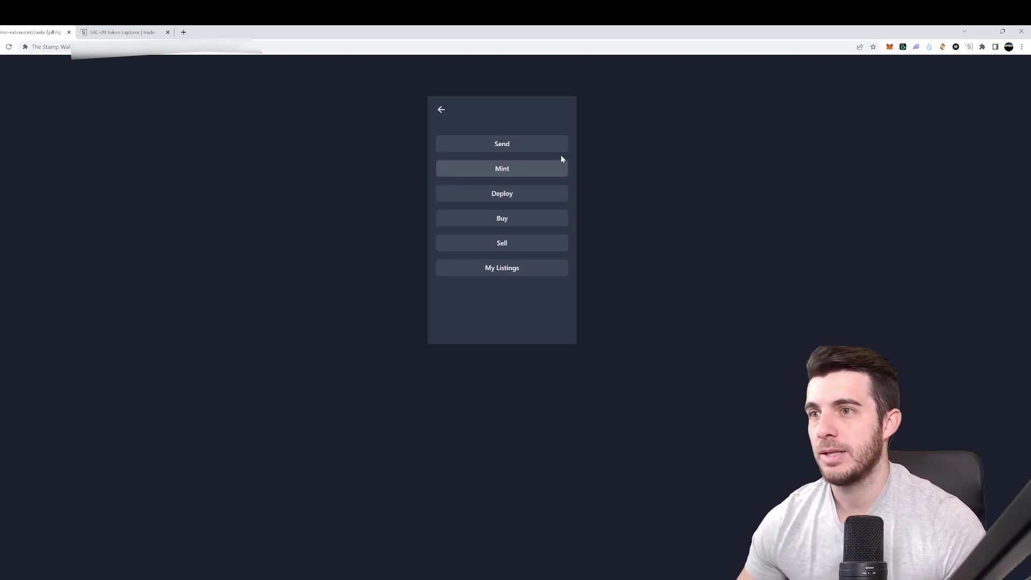
pyautogui.click(504, 142)
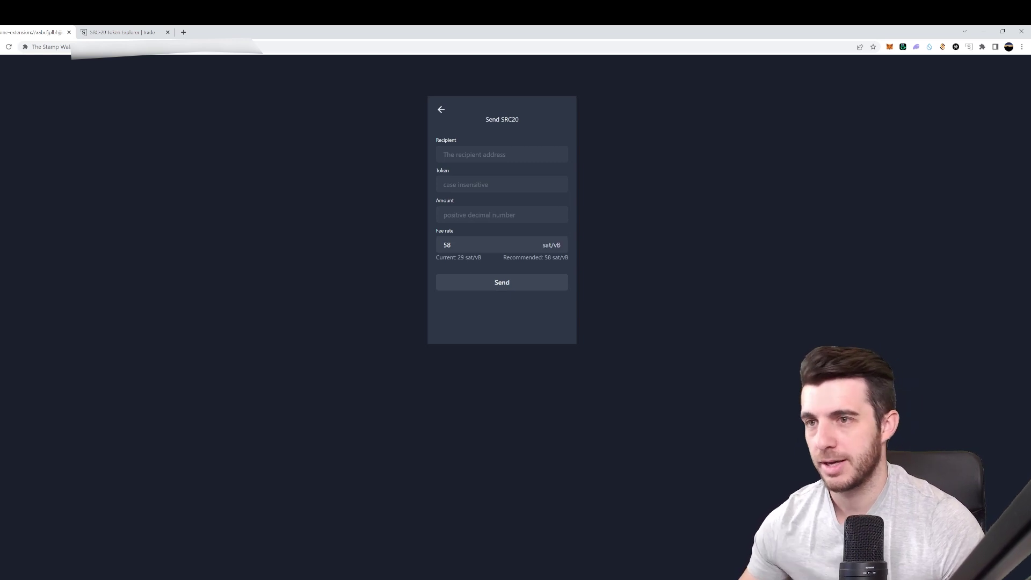
pyautogui.click(441, 111)
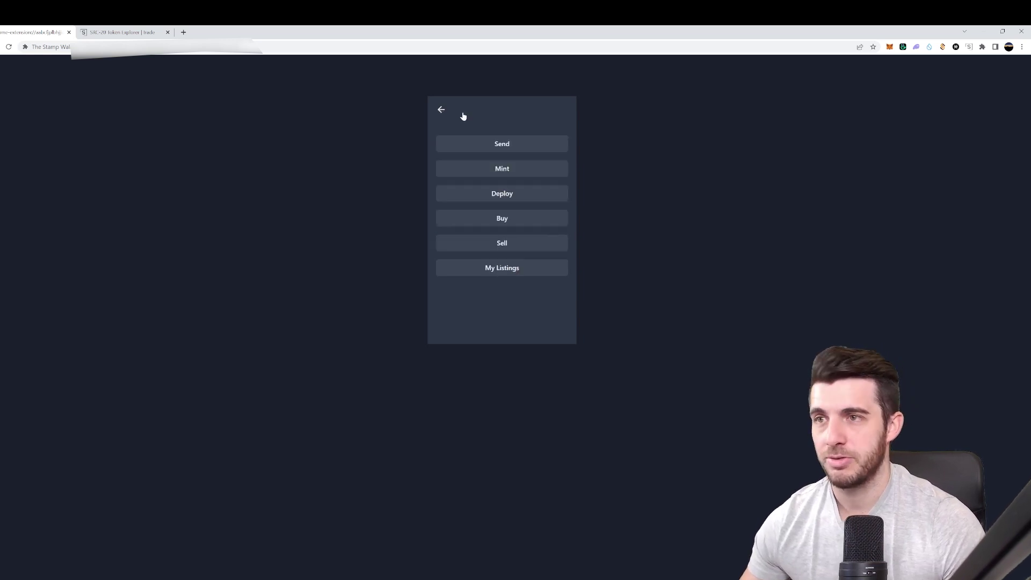
pyautogui.click(503, 169)
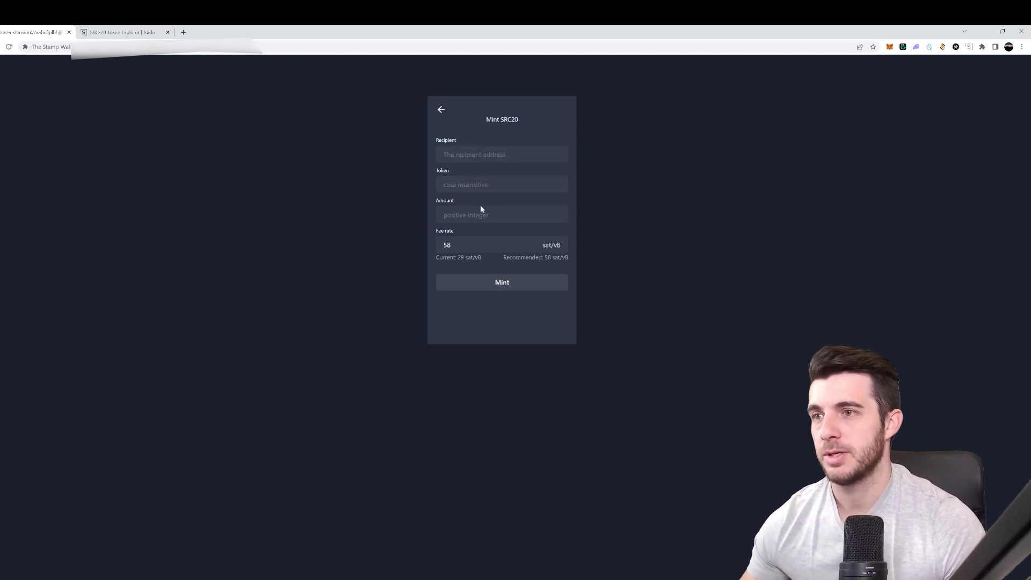
pyautogui.click(450, 115)
pyautogui.click(511, 195)
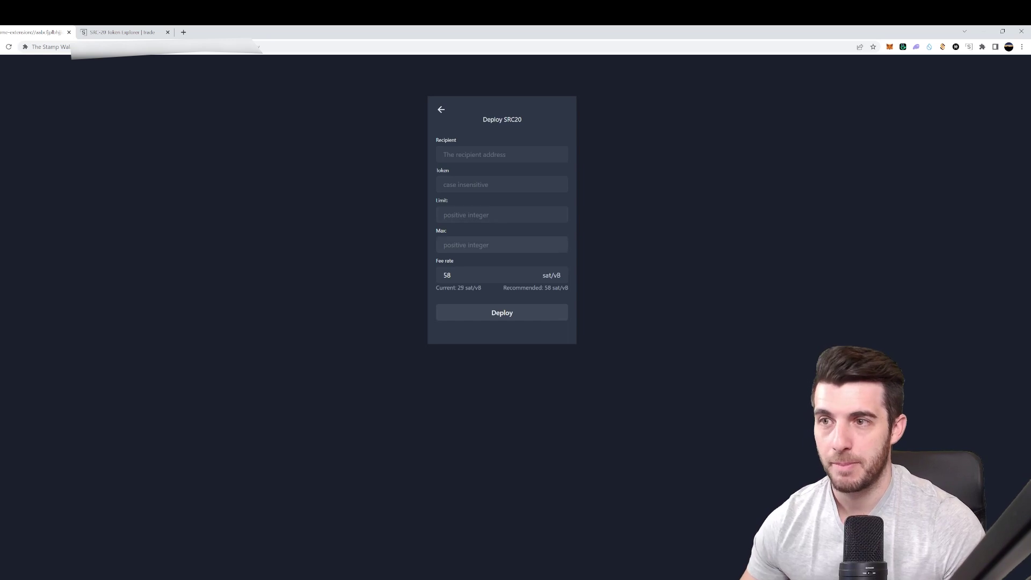
pyautogui.click(441, 109)
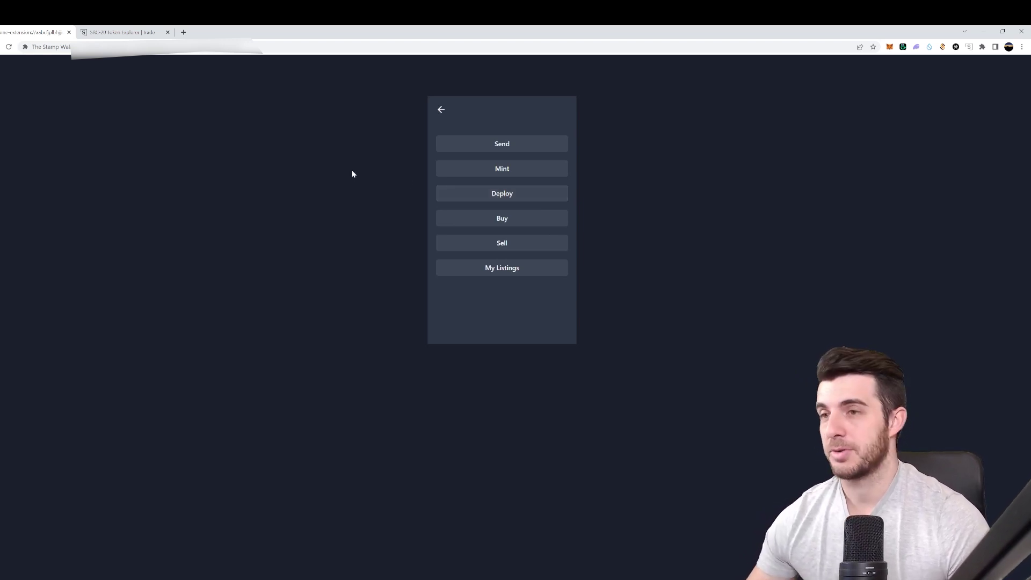
# Step: Open the SRC20 Buy listings and filter them by tick KEVIN
pyautogui.click(528, 217)
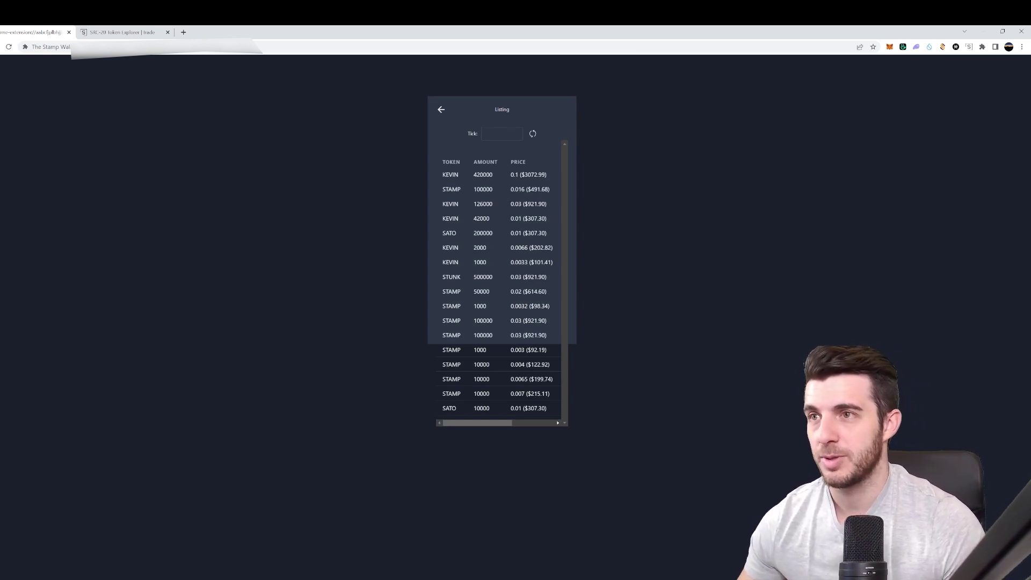
pyautogui.click(501, 134)
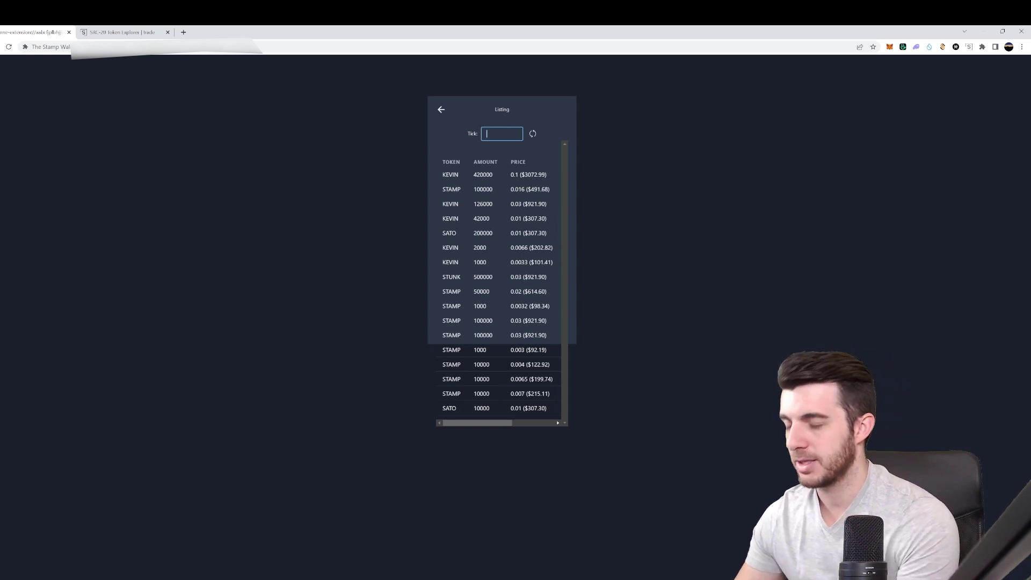
pyautogui.write('KEVIN')
pyautogui.press('Return')
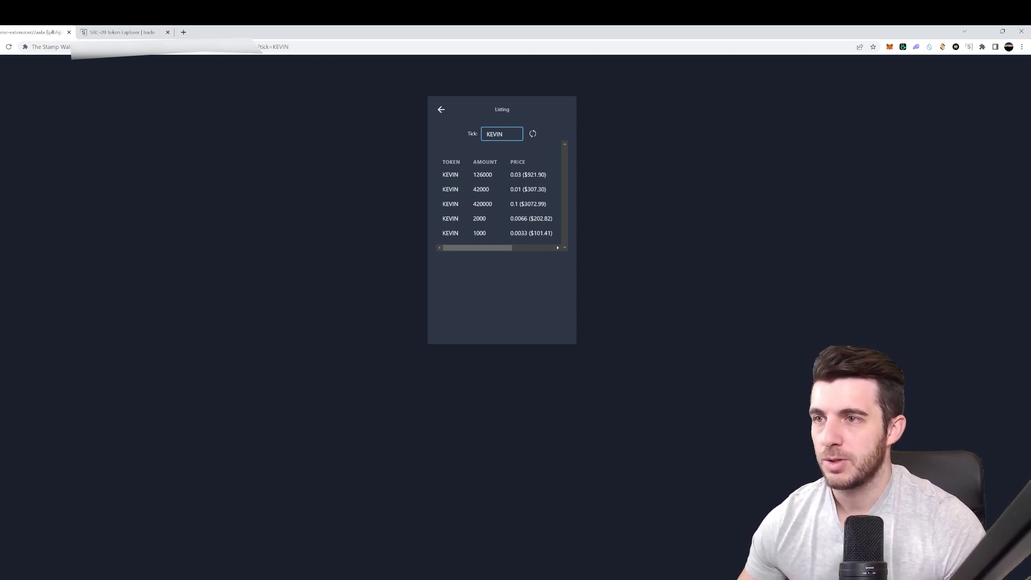
# Step: Start buying the 420000 KEVIN listing for 0.1 BTC, then back out to the KEVIN listings
pyautogui.moveTo(440, 202); pyautogui.dragTo(524, 204)
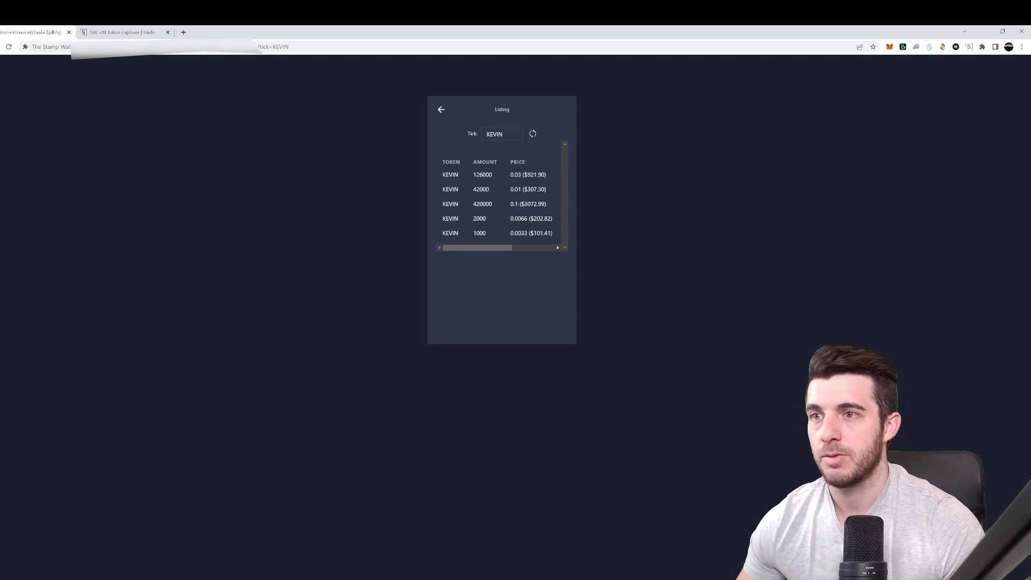
pyautogui.moveTo(487, 248); pyautogui.dragTo(526, 247)
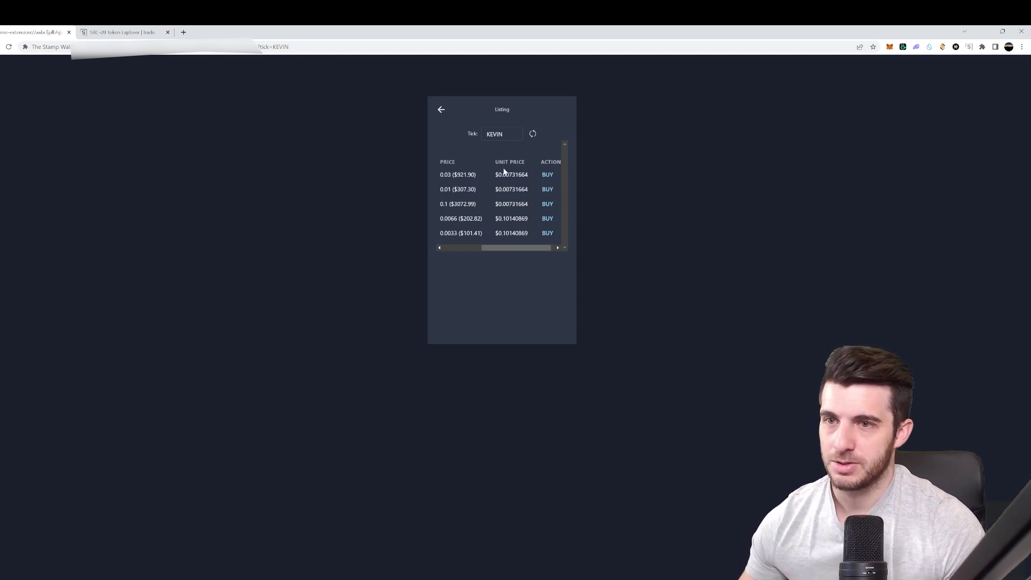
pyautogui.moveTo(498, 247); pyautogui.dragTo(557, 248)
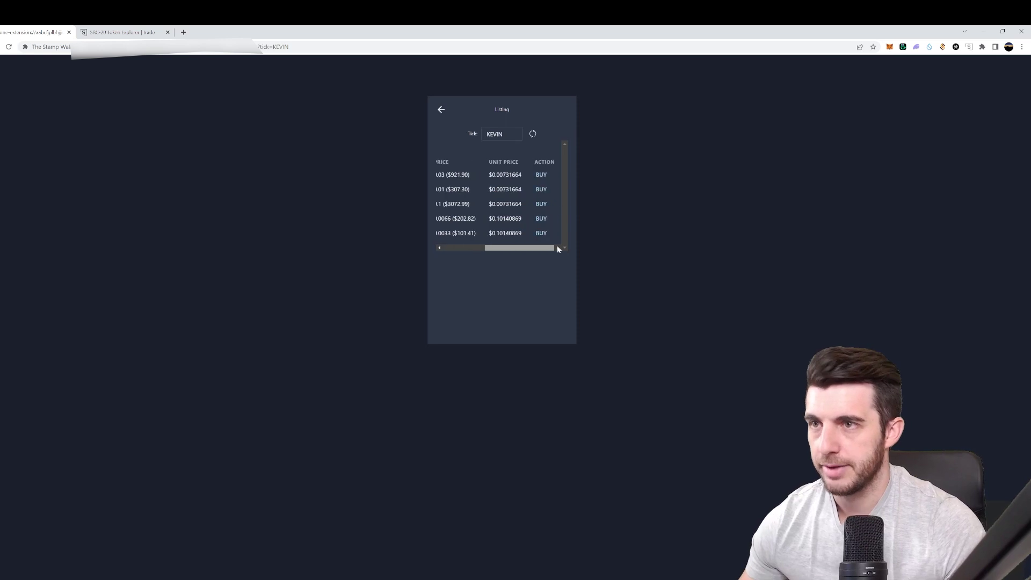
pyautogui.click(540, 205)
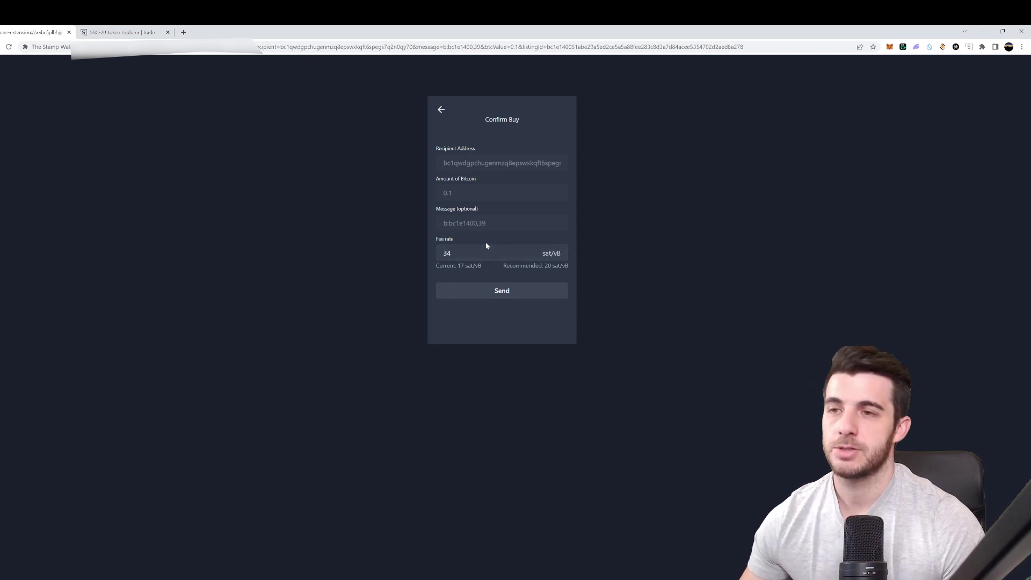
pyautogui.click(519, 292)
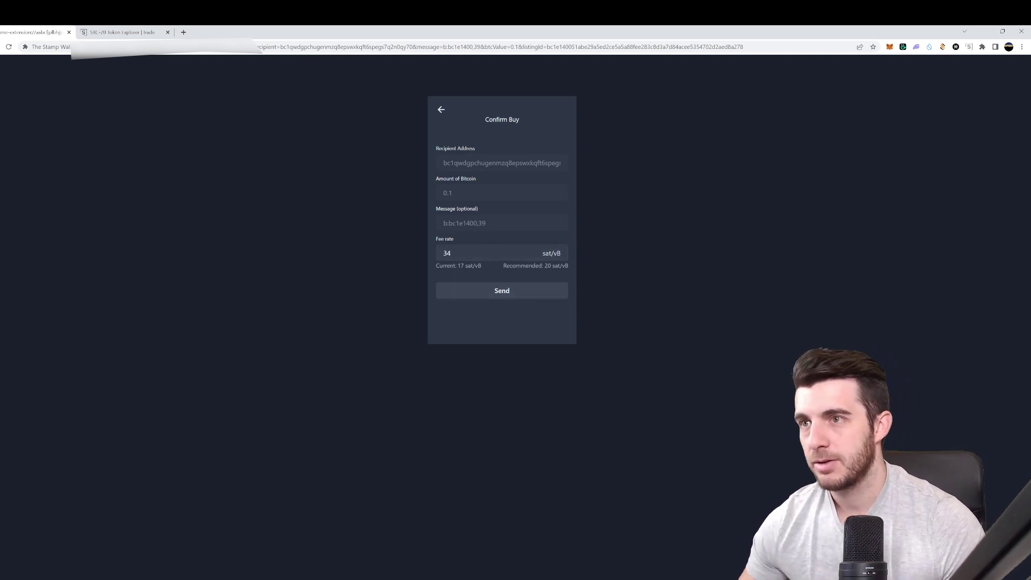
pyautogui.click(441, 110)
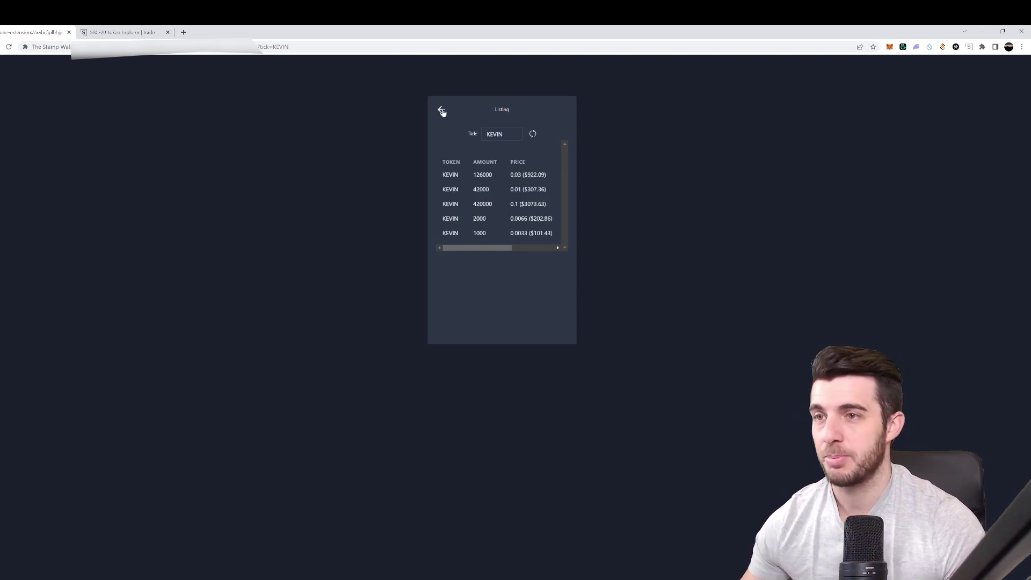
# Step: Clear the KEVIN filter, cancel a purchase, and open the Sell form at the 34 sat/vB fee rate
pyautogui.click(441, 111)
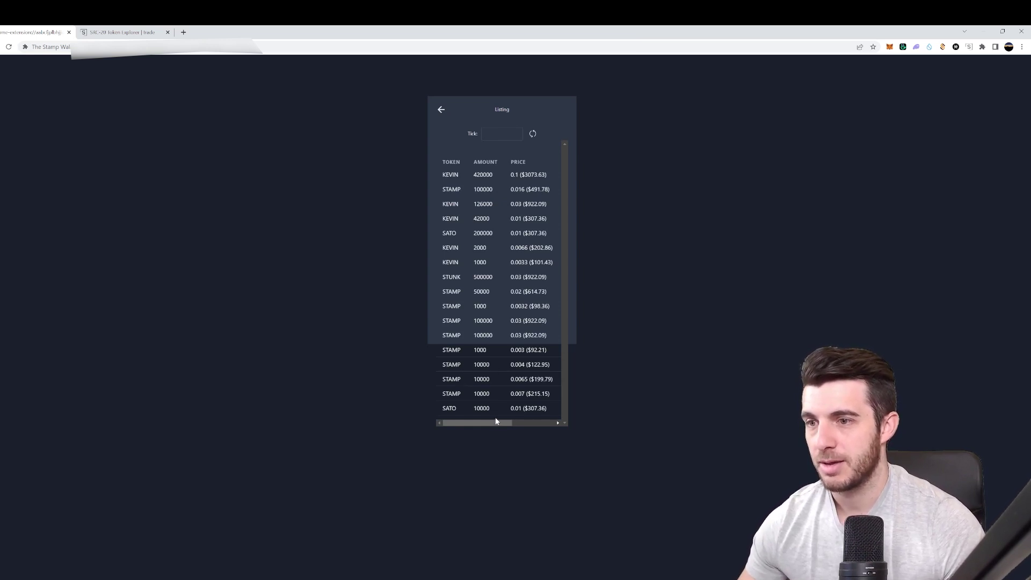
pyautogui.moveTo(496, 422); pyautogui.dragTo(539, 422)
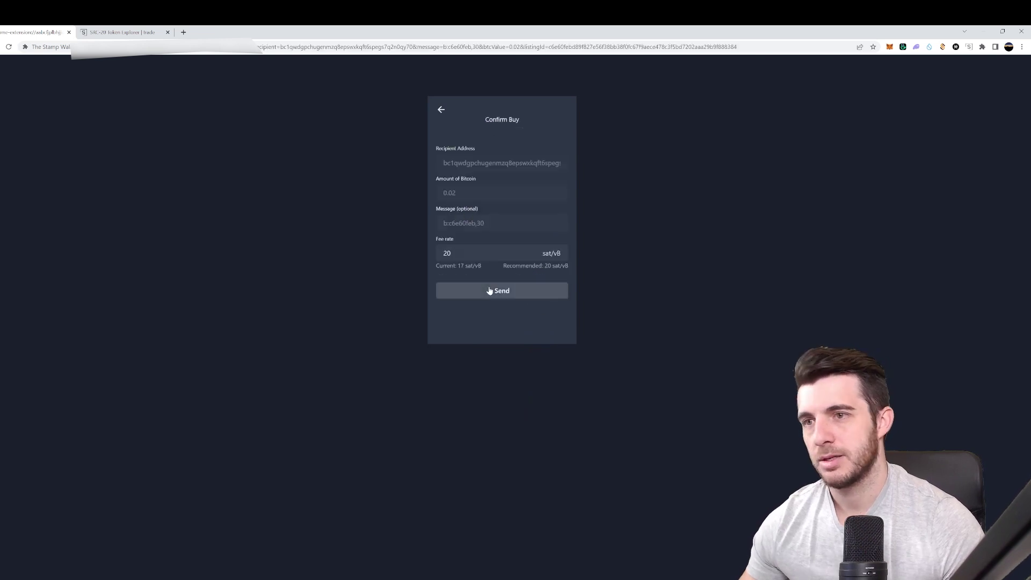
pyautogui.click(441, 110)
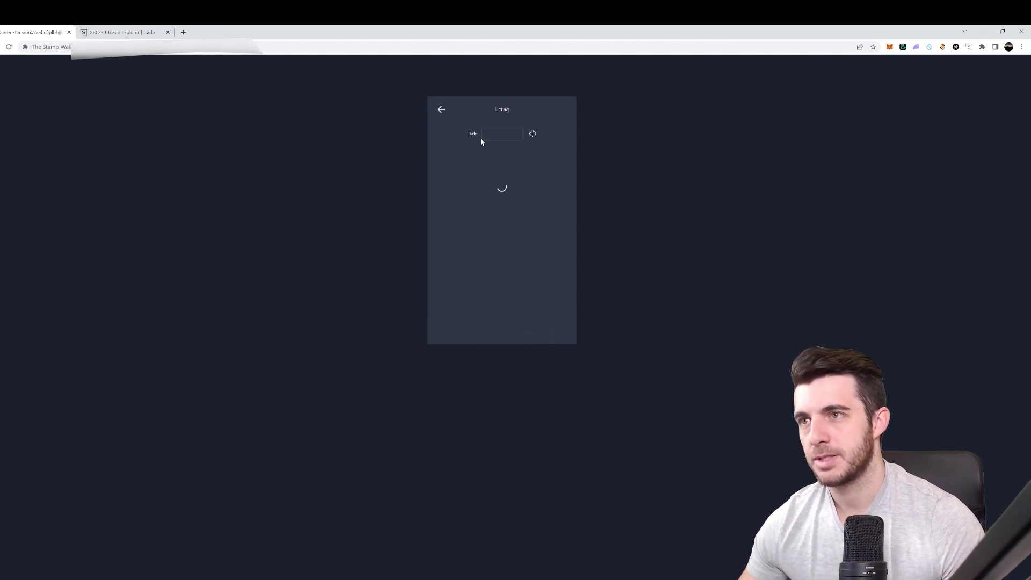
pyautogui.click(440, 109)
pyautogui.click(520, 241)
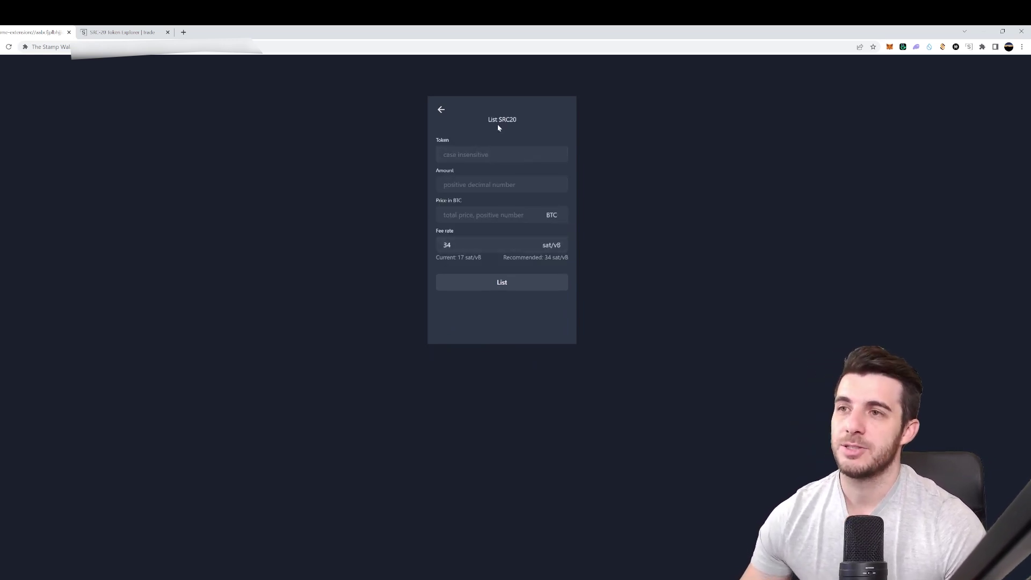
# Step: Fill the List SRC20 form with token KEVIN, amount 420000 and price 0.1 BTC
pyautogui.click(501, 154)
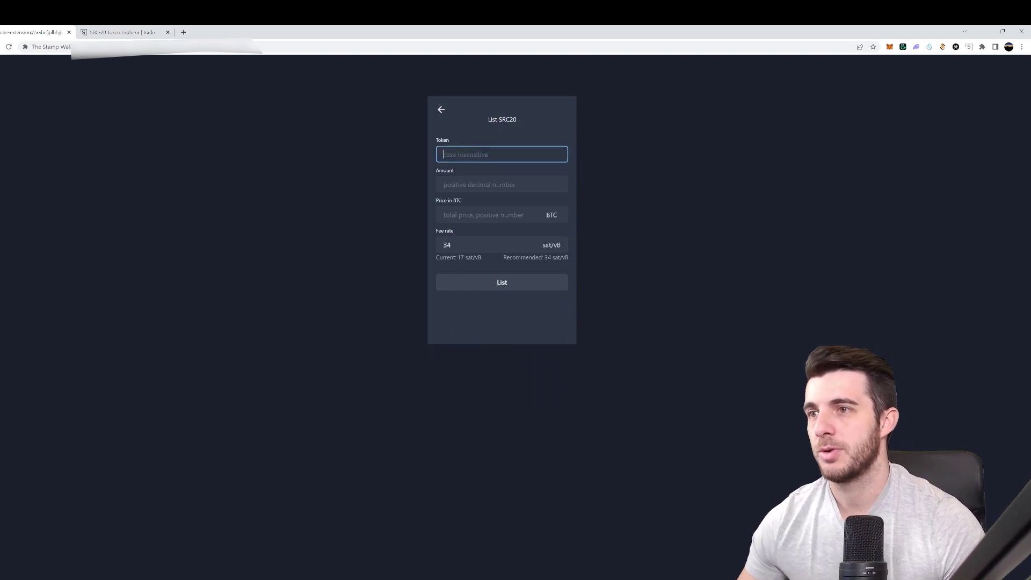
pyautogui.write('KEVIN')
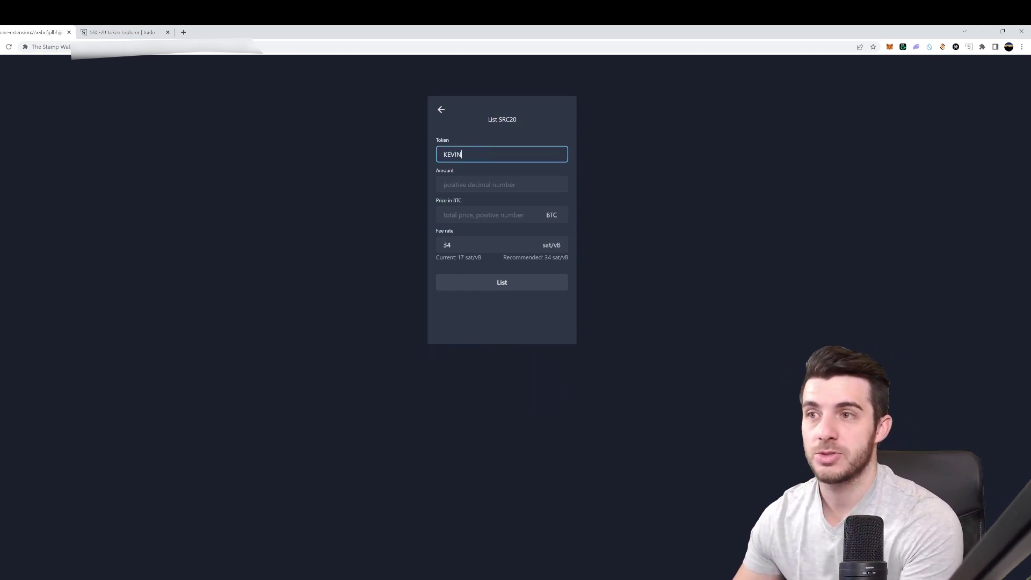
pyautogui.click(501, 184)
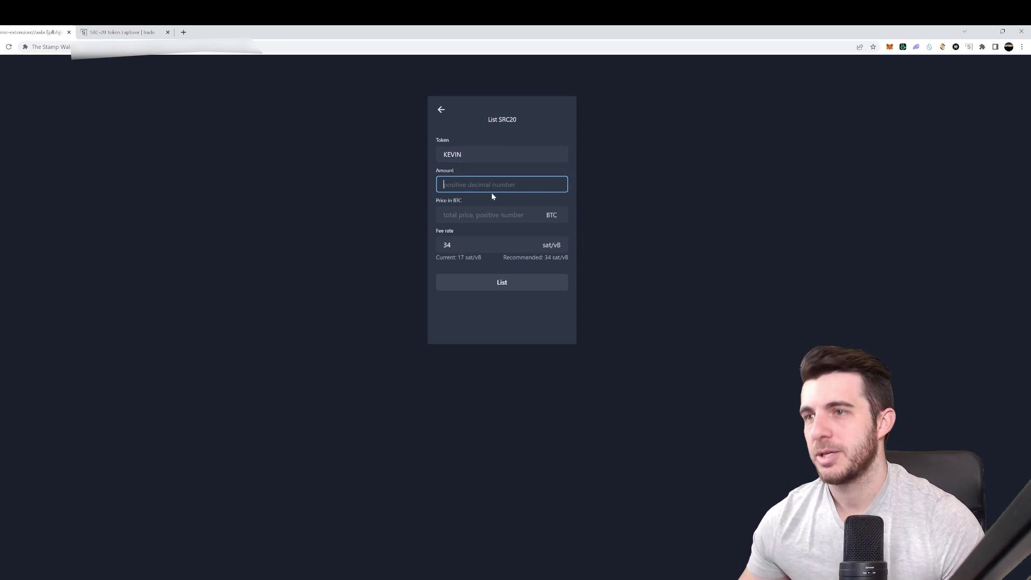
pyautogui.write('420000')
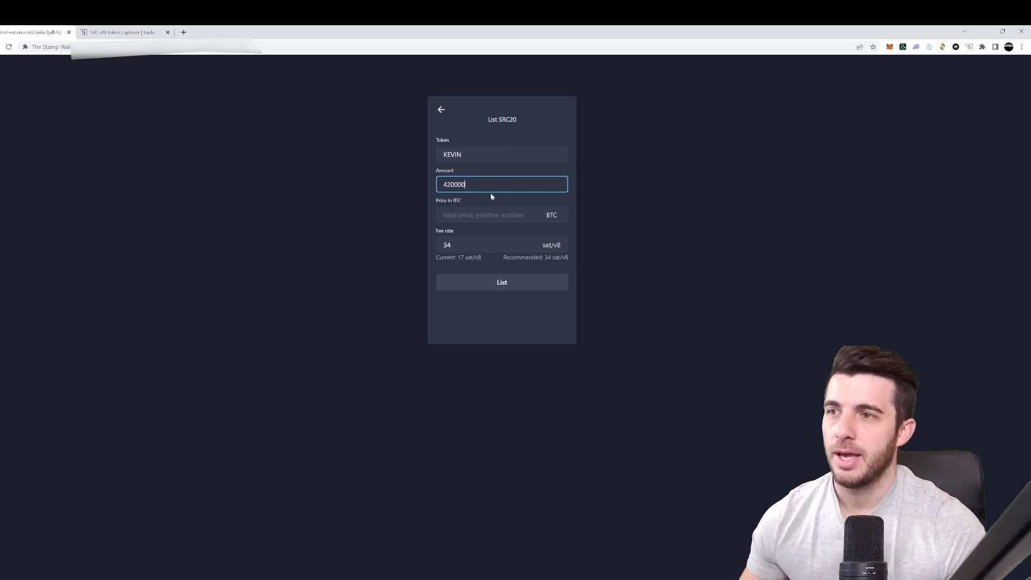
pyautogui.press('Tab')
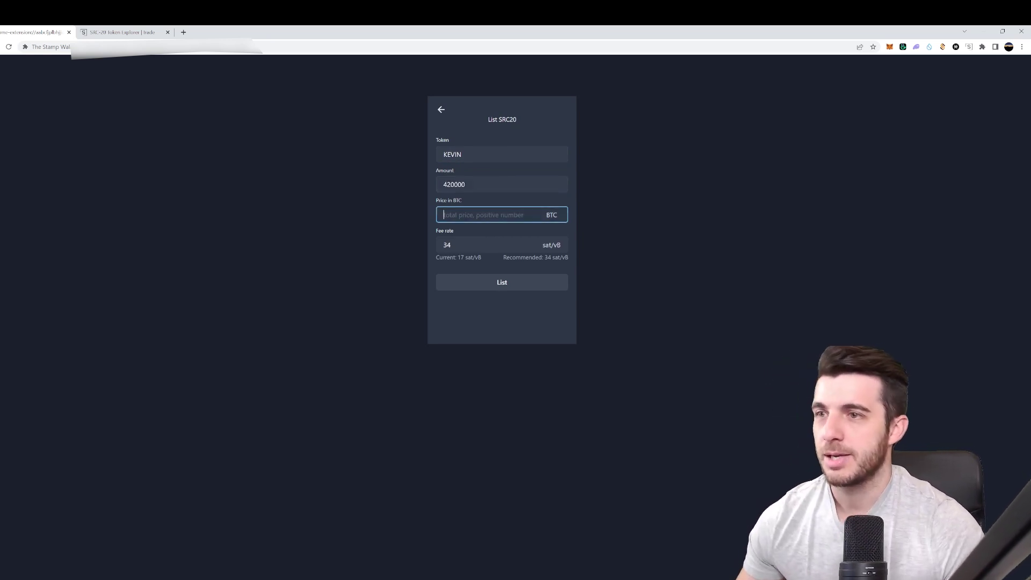
pyautogui.write('0.1')
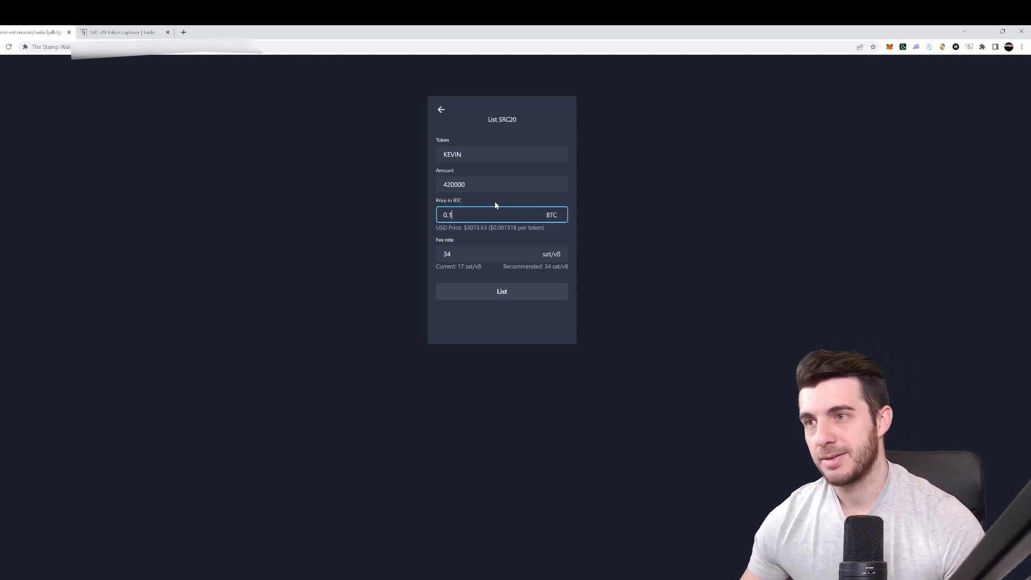
pyautogui.click(473, 201)
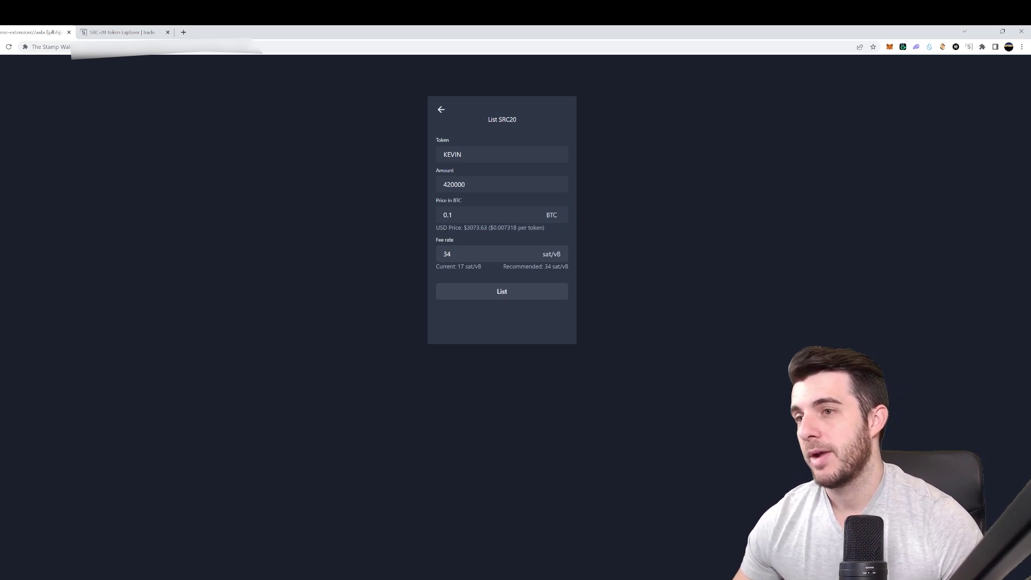
# Step: Raise the fee rate from 34 to 40 sat/vB, submit the listing, and return to SRC20 actions
pyautogui.click(452, 254)
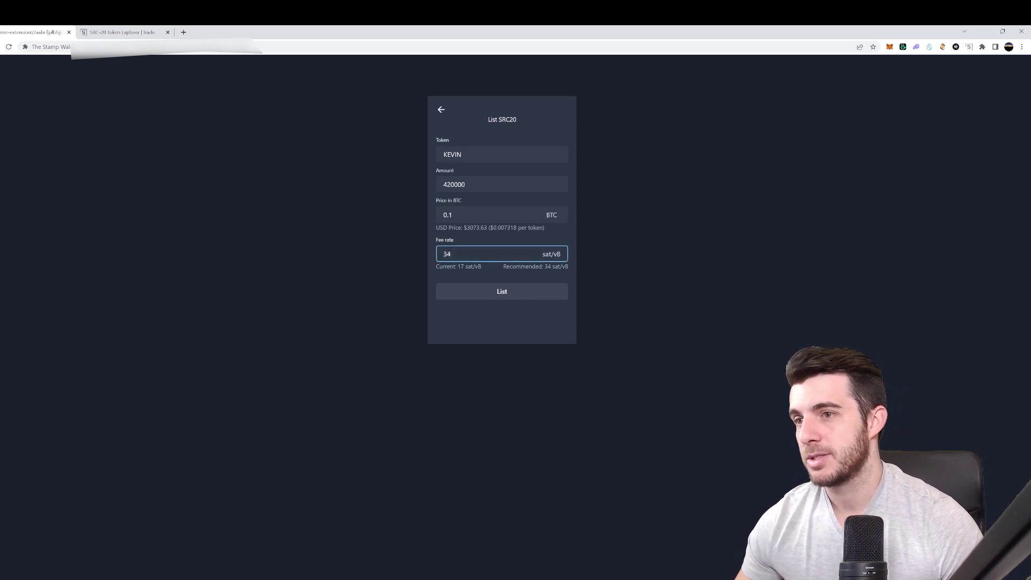
pyautogui.moveTo(451, 254); pyautogui.dragTo(401, 258)
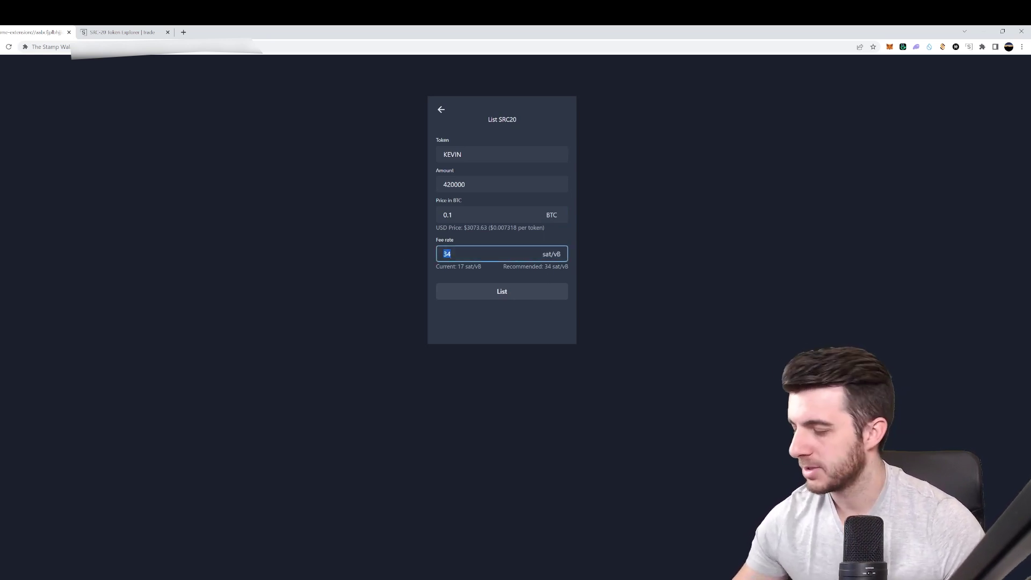
pyautogui.write('40')
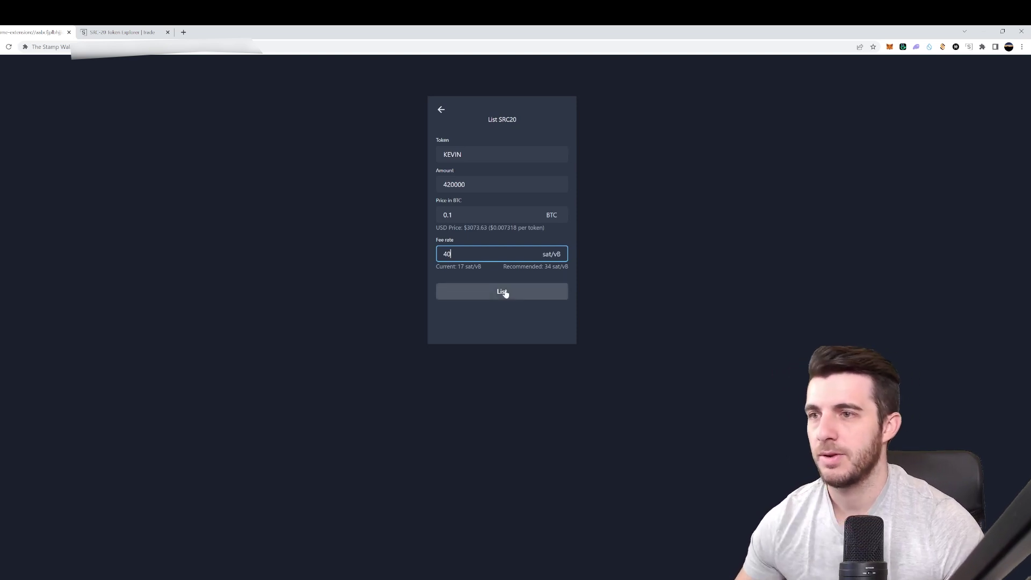
pyautogui.click(505, 294)
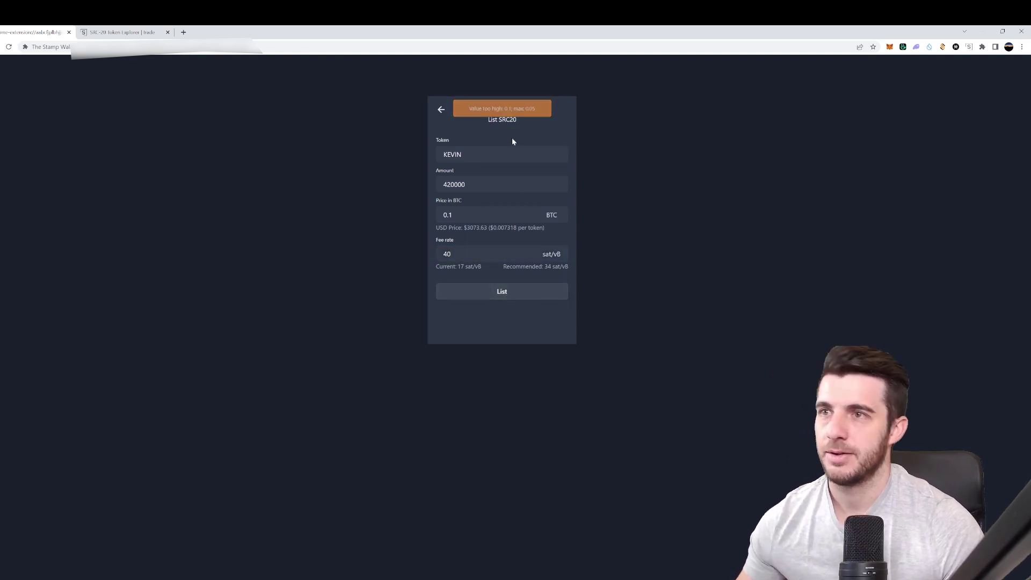
pyautogui.click(442, 110)
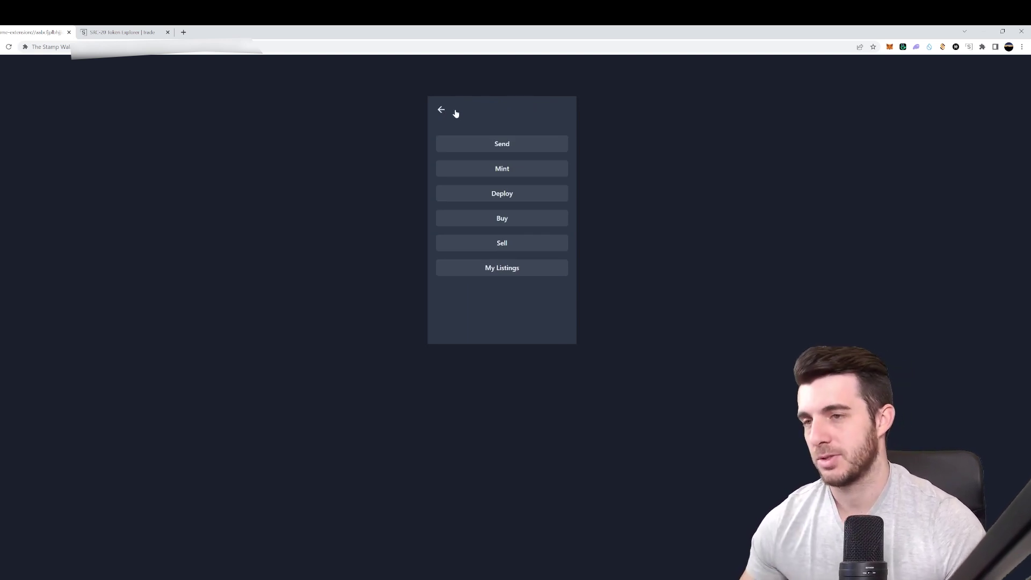
# Step: Check the empty My Listings page twice, then return to the wallet home showing 0 BTC
pyautogui.click(501, 268)
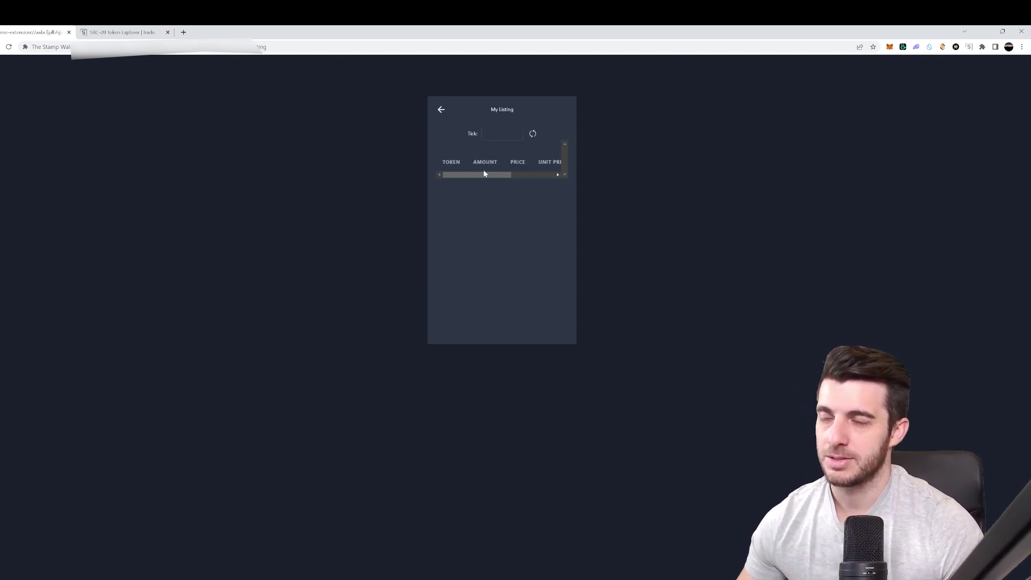
pyautogui.moveTo(483, 172)
pyautogui.mouseDown()
pyautogui.moveTo(555, 175)
pyautogui.moveTo(486, 175)
pyautogui.mouseUp()
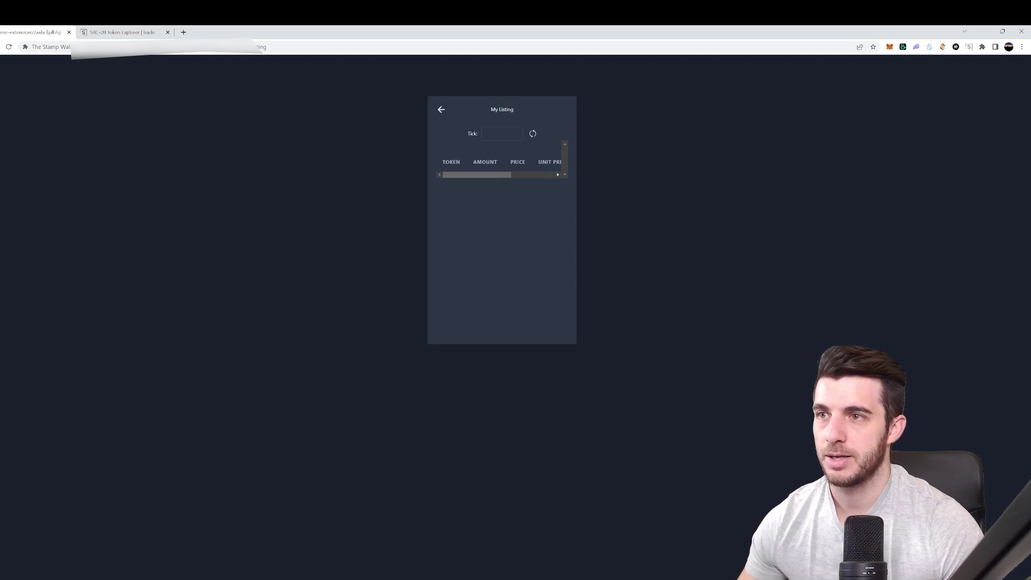
pyautogui.click(441, 110)
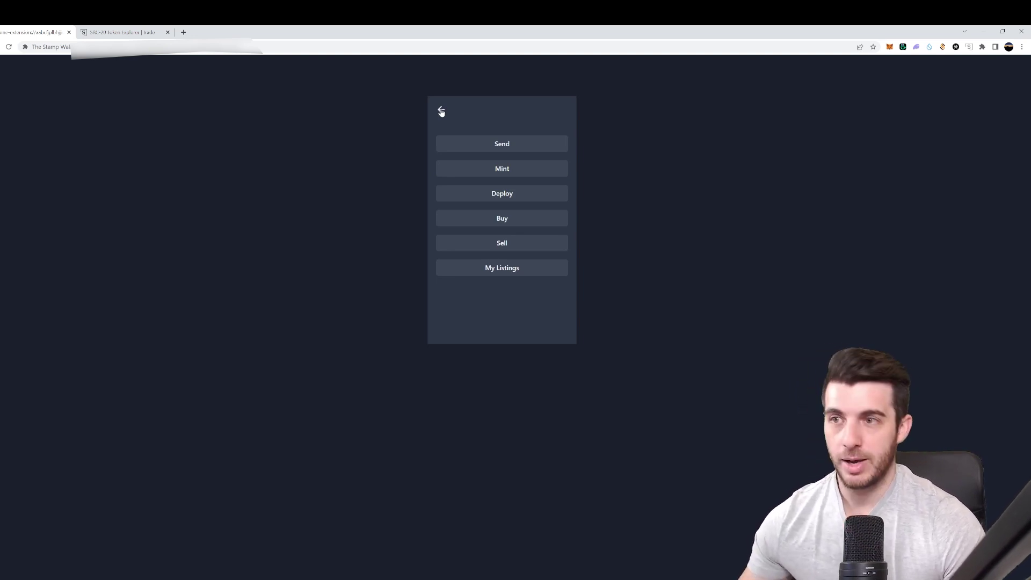
pyautogui.click(524, 271)
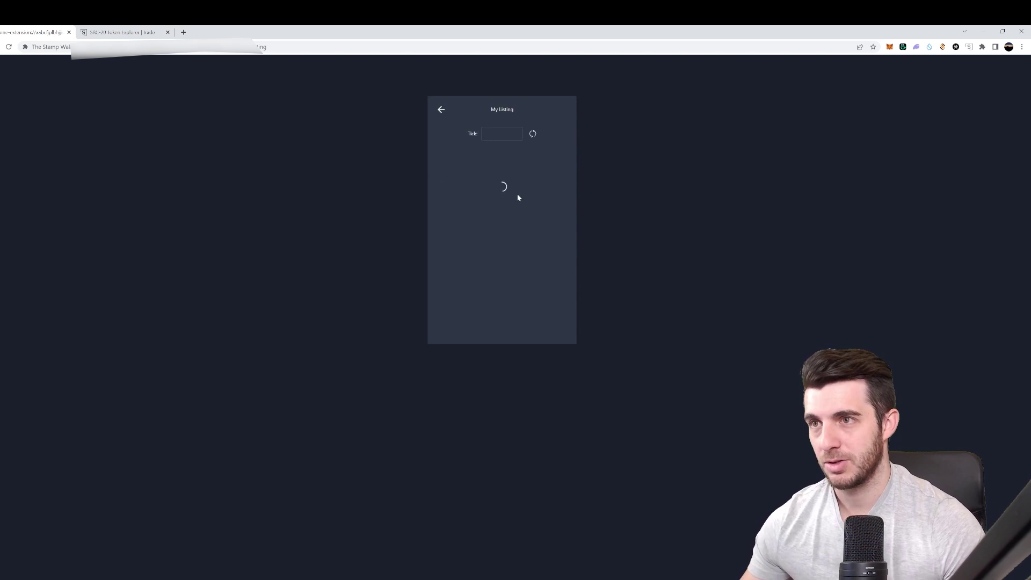
pyautogui.click(441, 110)
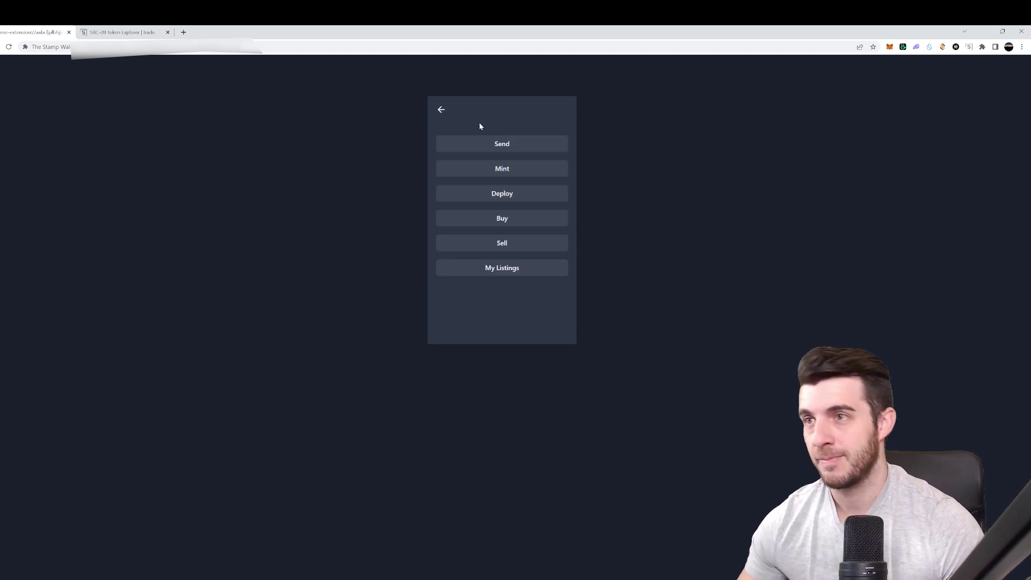
pyautogui.click(440, 109)
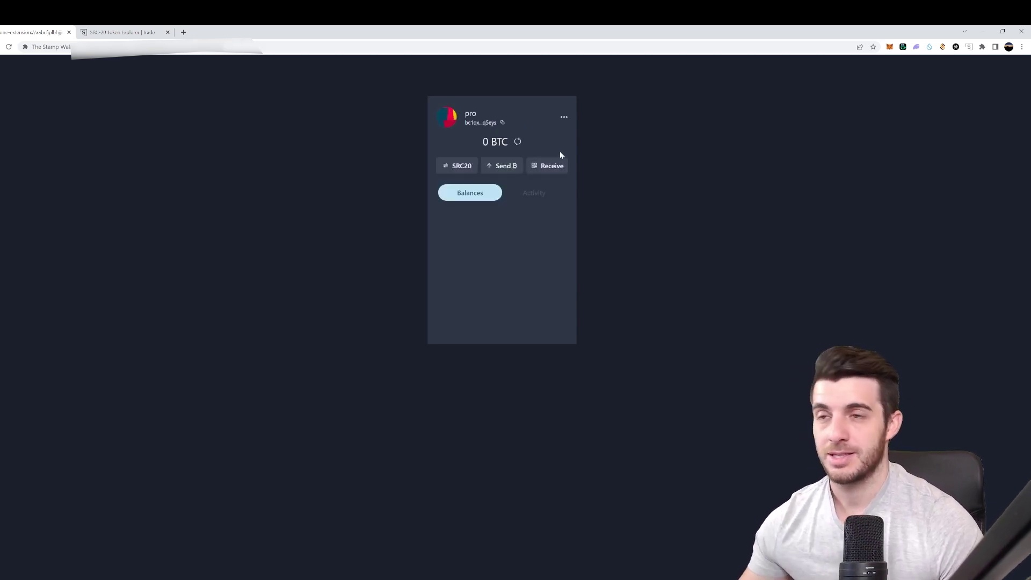
pyautogui.click(468, 166)
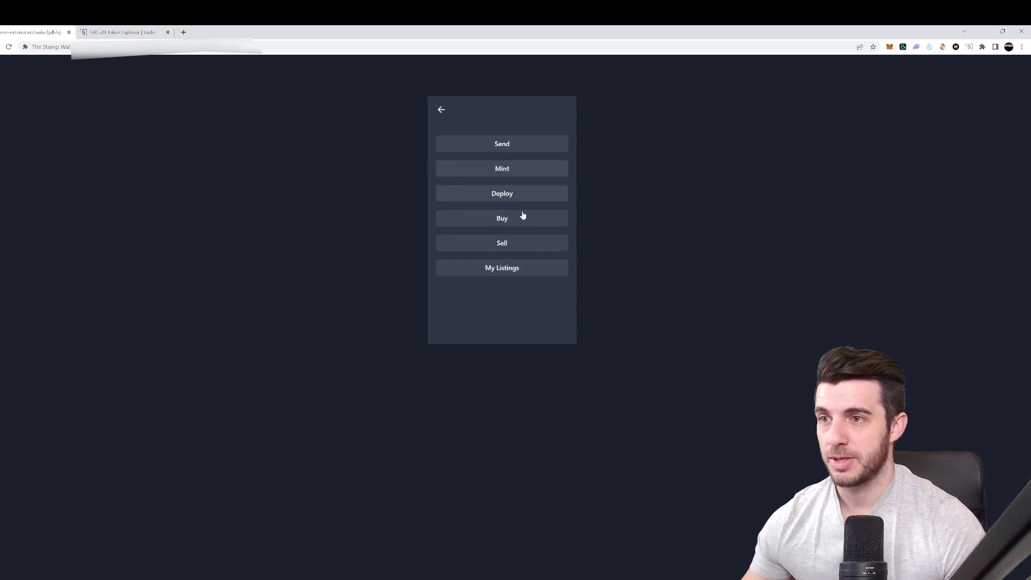
pyautogui.click(441, 110)
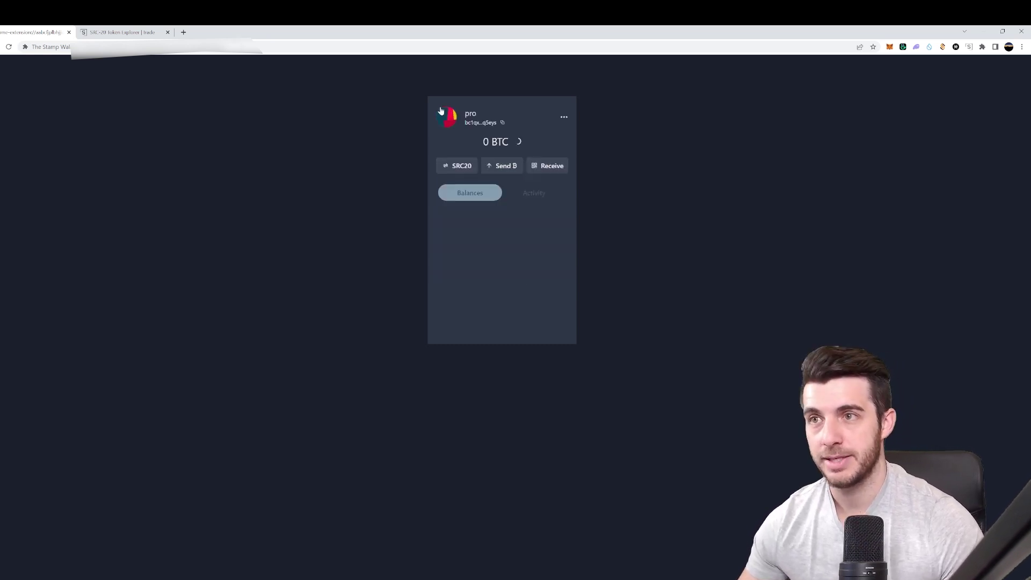
pyautogui.click(564, 116)
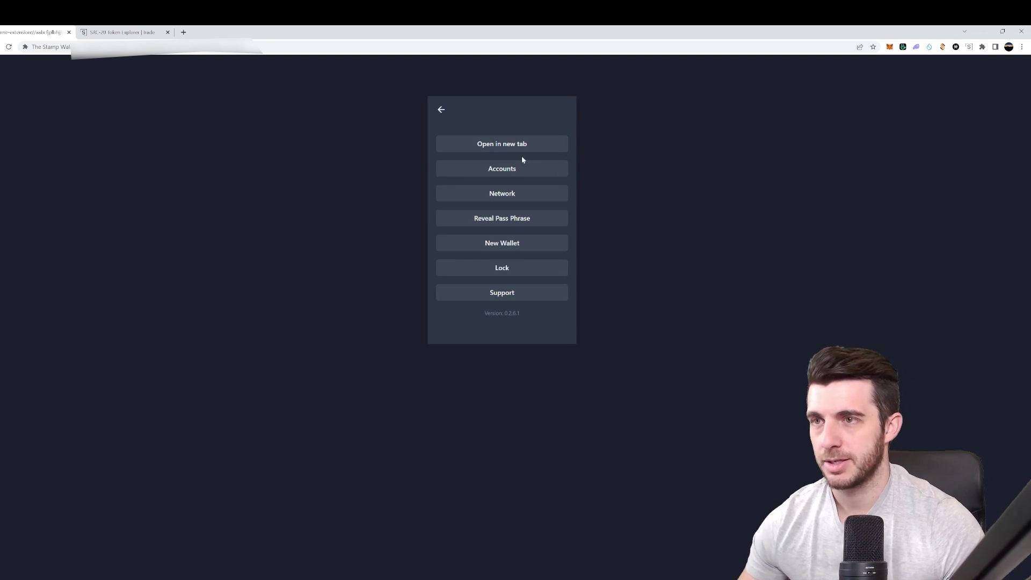
pyautogui.click(516, 196)
pyautogui.click(449, 143)
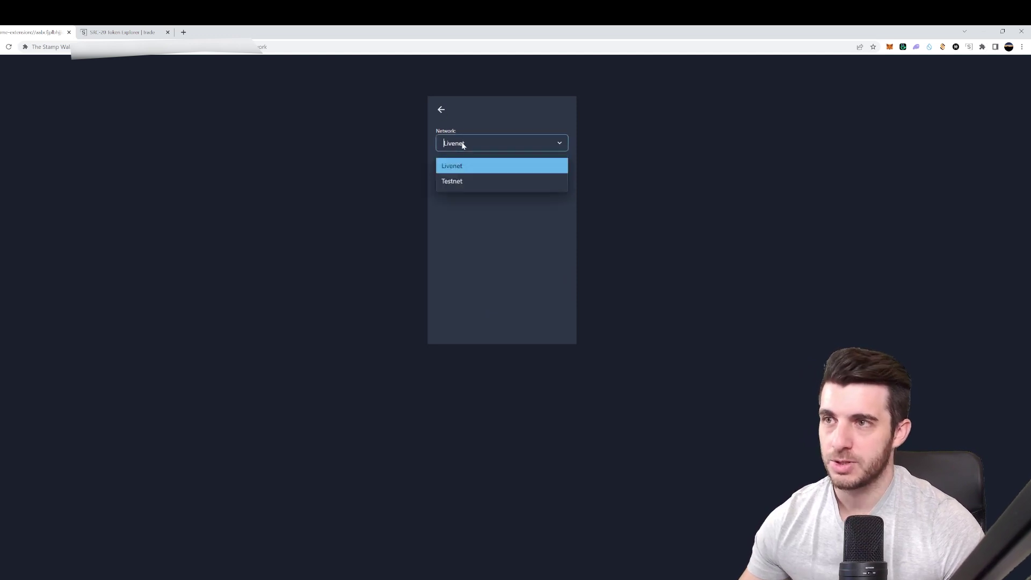
pyautogui.click(466, 140)
pyautogui.click(441, 111)
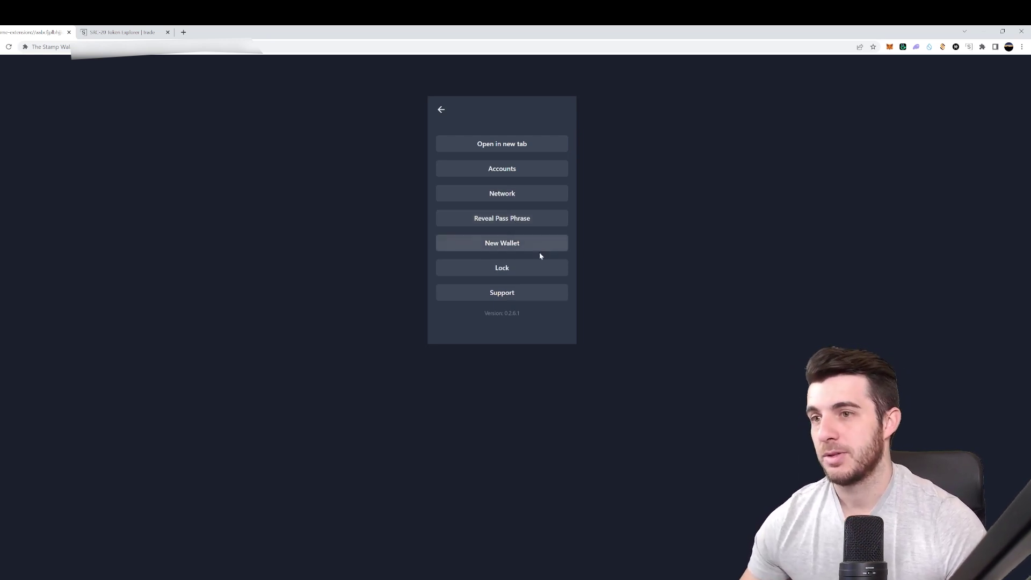
pyautogui.click(441, 110)
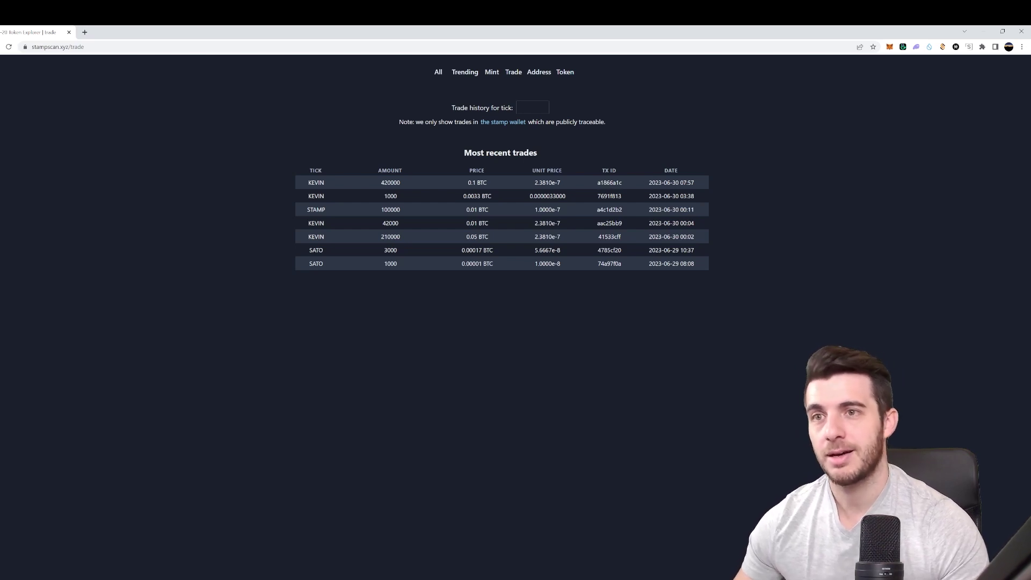
# Step: Highlight the StampScan Most recent trades rows, then clear the highlight
pyautogui.moveTo(715, 268); pyautogui.dragTo(715, 183)
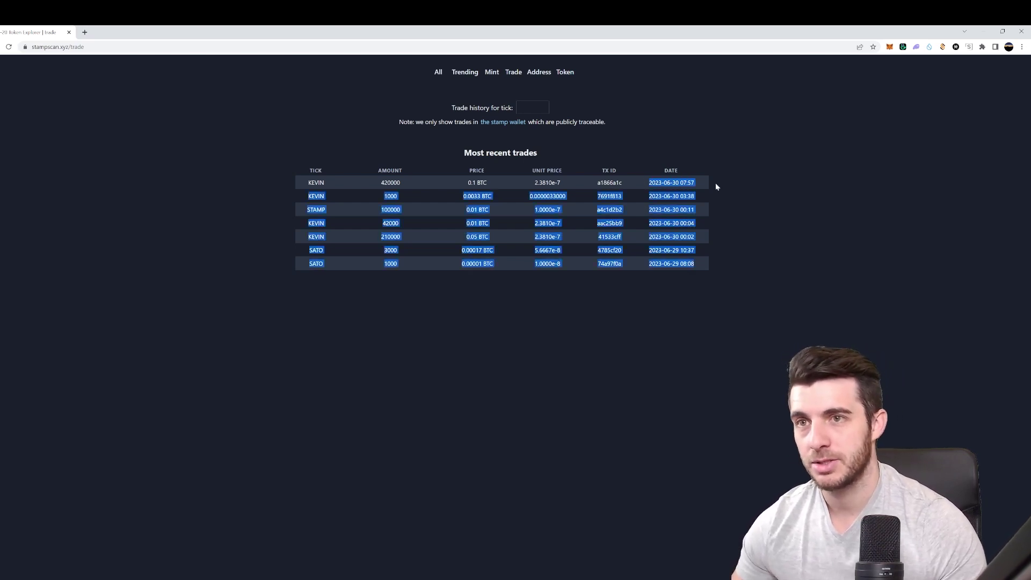
pyautogui.click(740, 192)
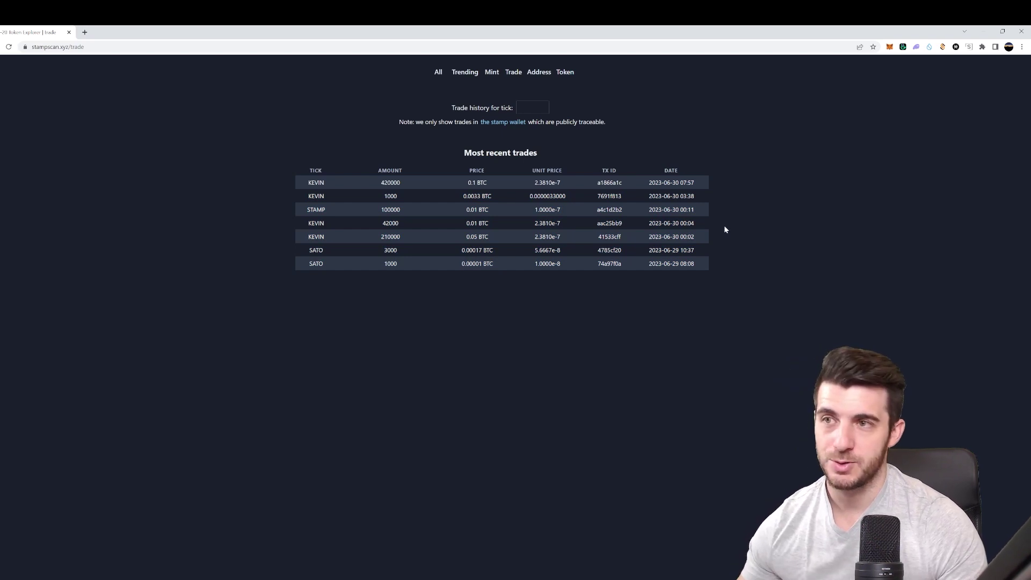